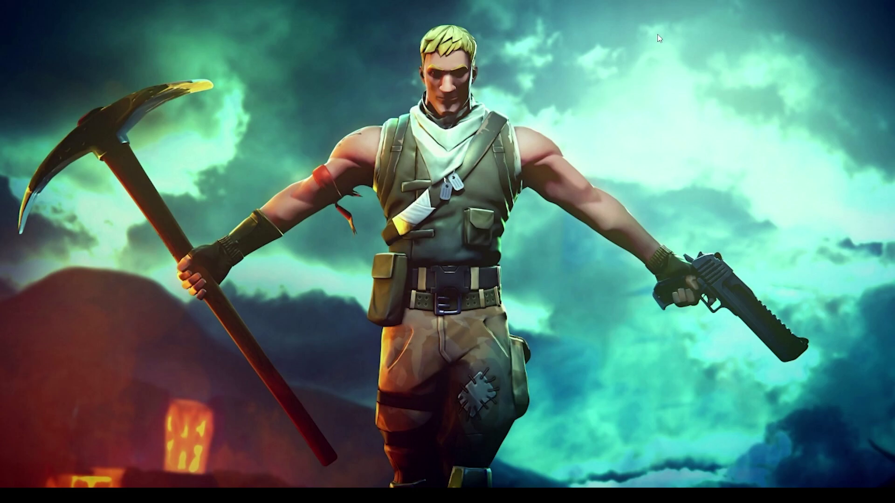
# - Refresh the desktop from its right-click menu
pyautogui.rightClick(242, 108)
pyautogui.click(261, 134)
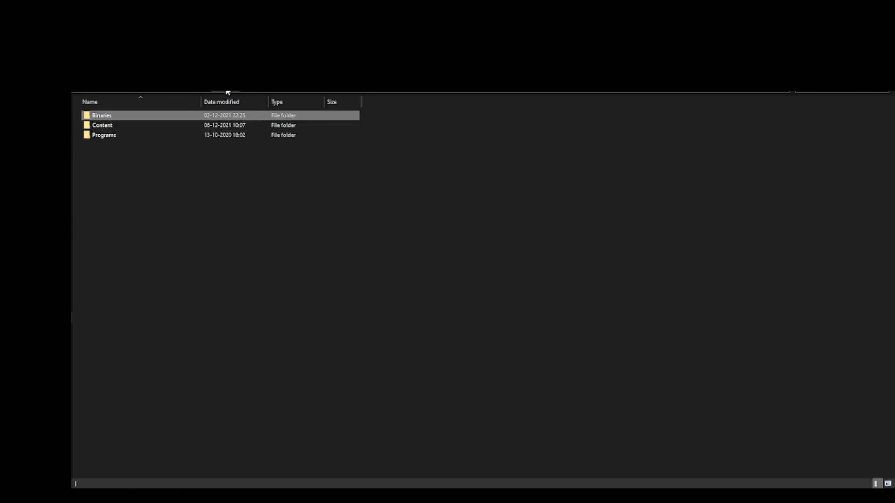
# - Go up to the parent folder and open the sibling game folder with Binaries, Content and PersistentDownloadDir
pyautogui.hotkey('alt', 'Up')
pyautogui.doubleClick(118, 144)
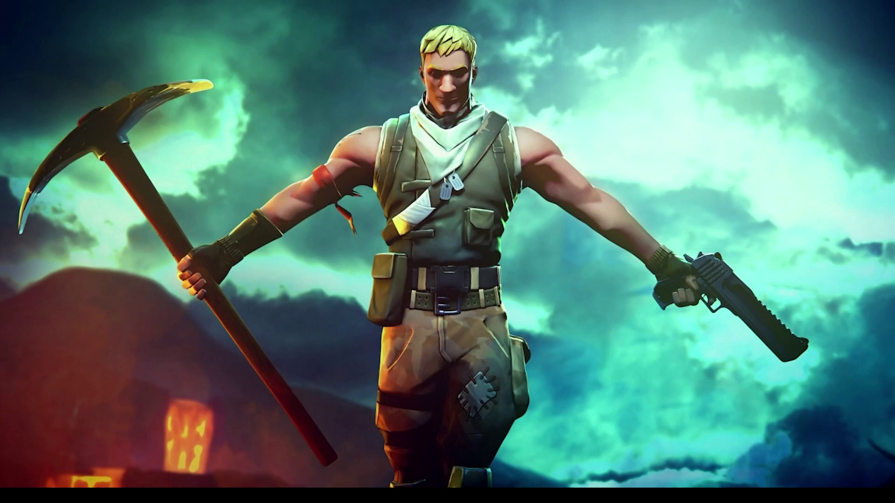
# - Search 'Epic' in Windows Search and launch the Epic Games Launcher
pyautogui.press('super')
pyautogui.write('Epic')
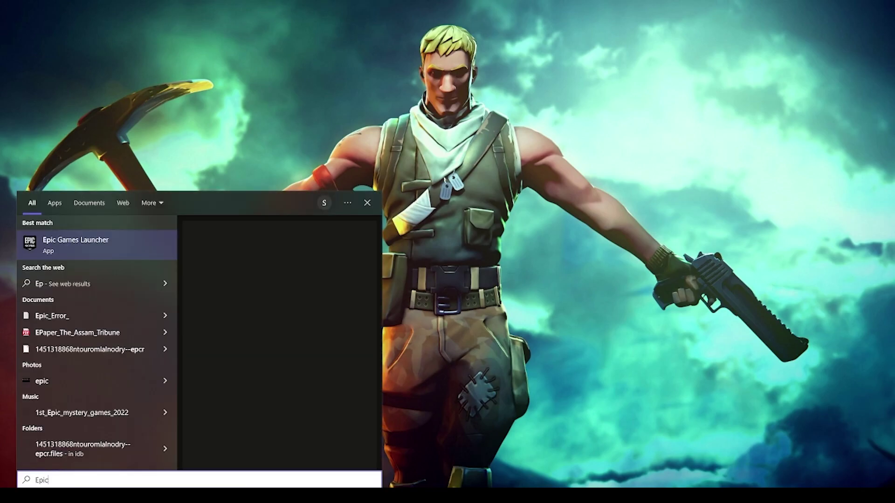
pyautogui.press('Return')
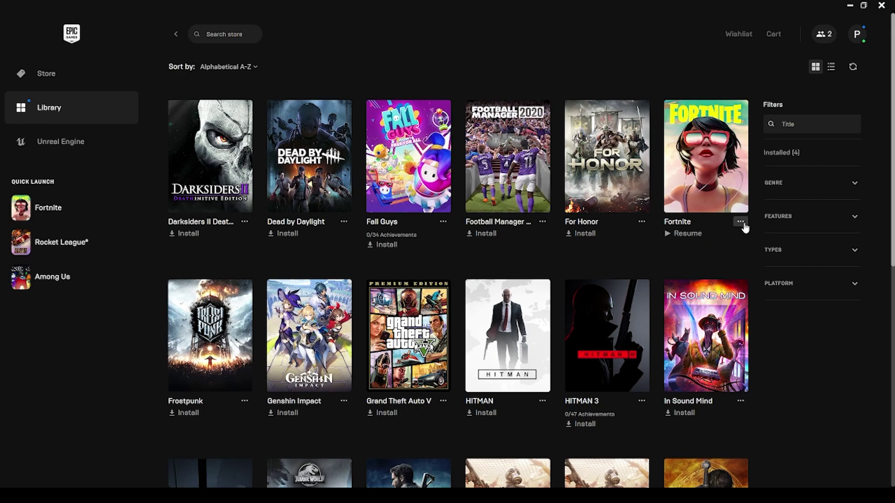
pyautogui.click(741, 222)
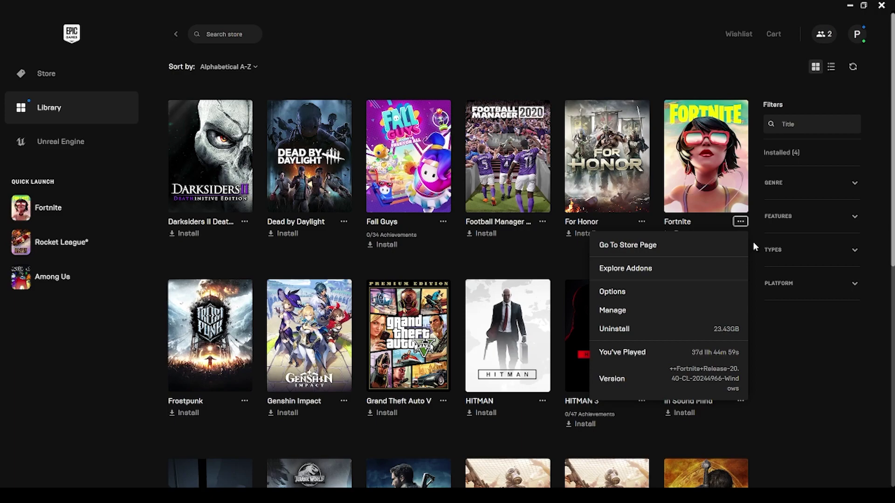
pyautogui.click(843, 442)
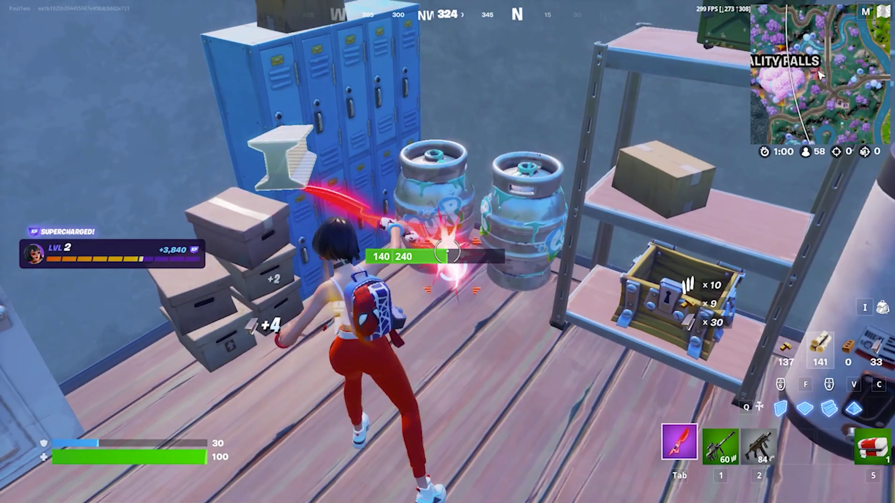
# - Smash the slurp kegs with the pickaxe to raise shield, then harvest the metal shelf
pyautogui.click(447, 252)
pyautogui.click(447, 251)
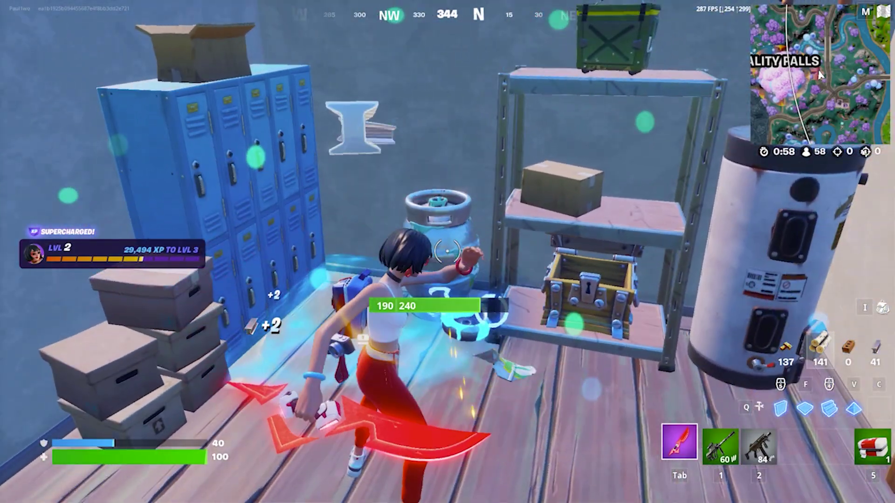
pyautogui.click(447, 252)
pyautogui.click(447, 251)
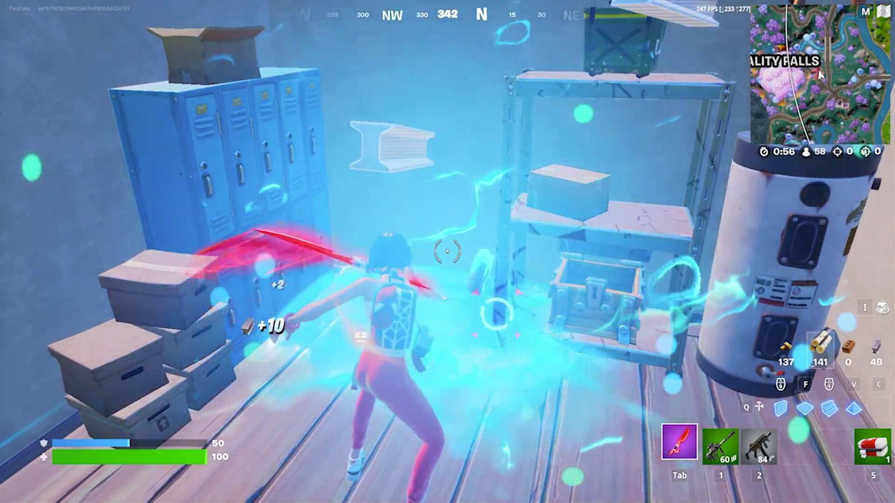
pyautogui.click(447, 252)
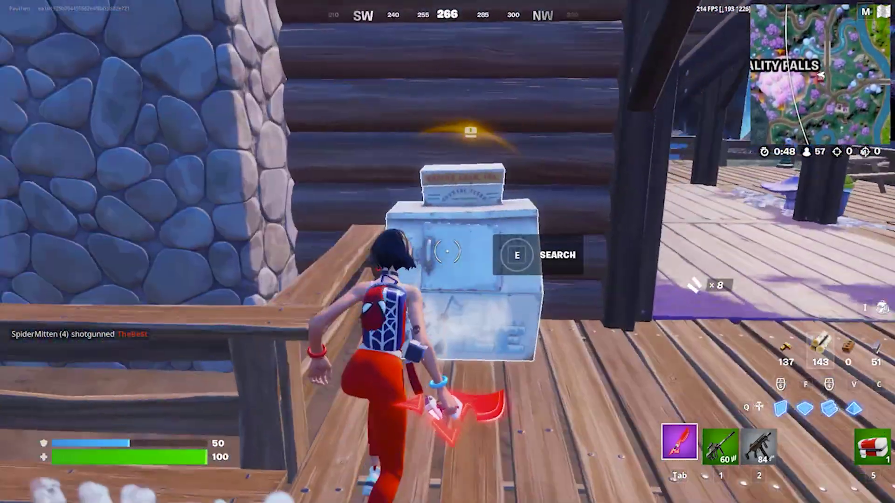
# - Search the ice machine, then open the white door and walk into the room
pyautogui.press('e')
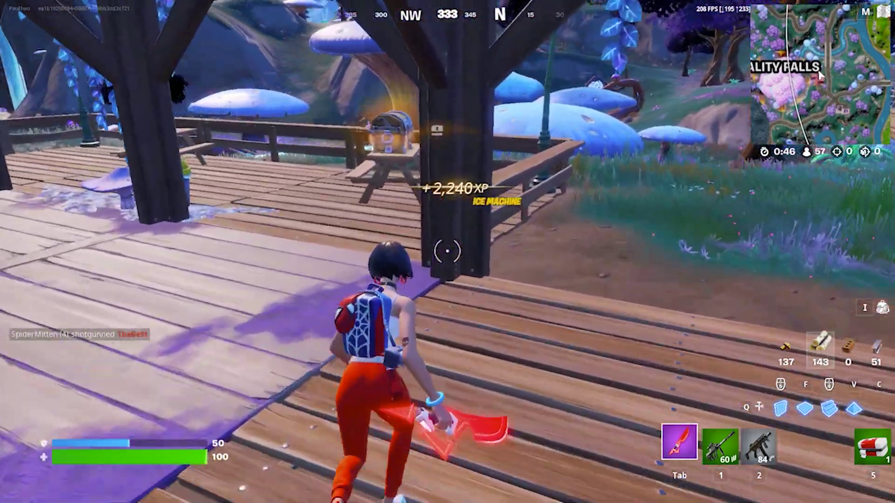
pyautogui.press('w')
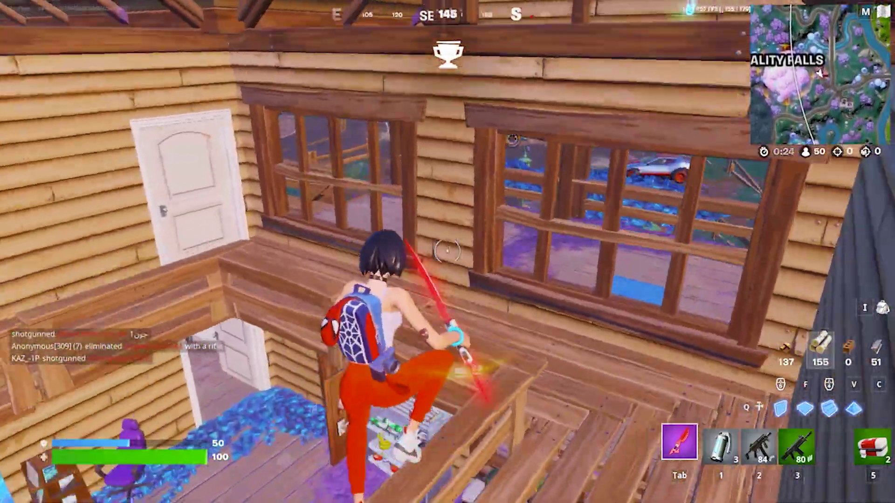
pyautogui.press('w')
pyautogui.press('e')
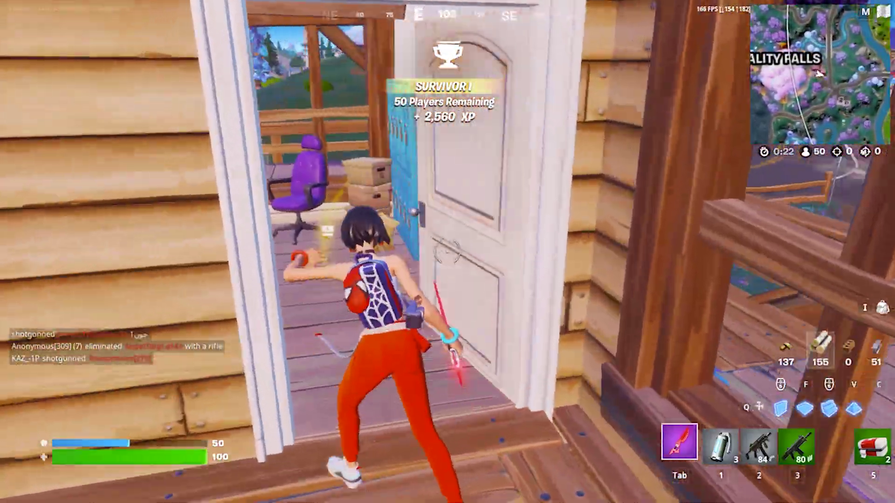
pyautogui.press('w')
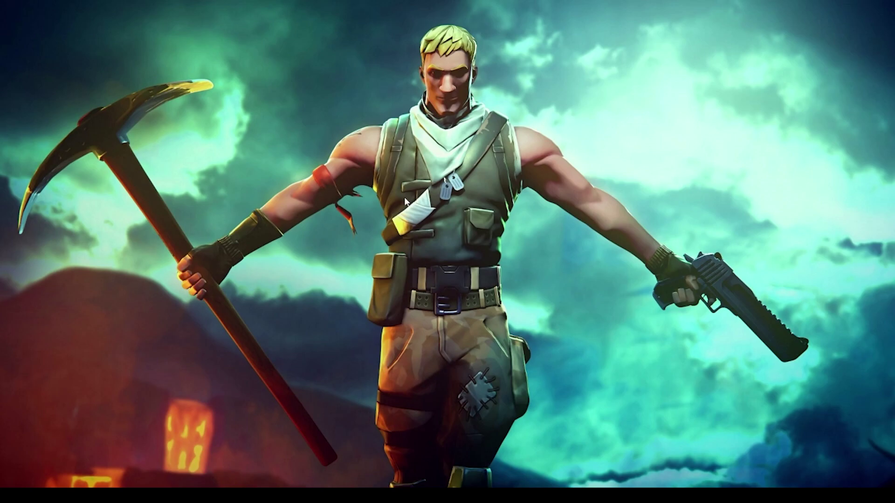
# - Search 'contr' to launch Control Panel, then go to Programs > Programs and Features
pyautogui.press('super+s')
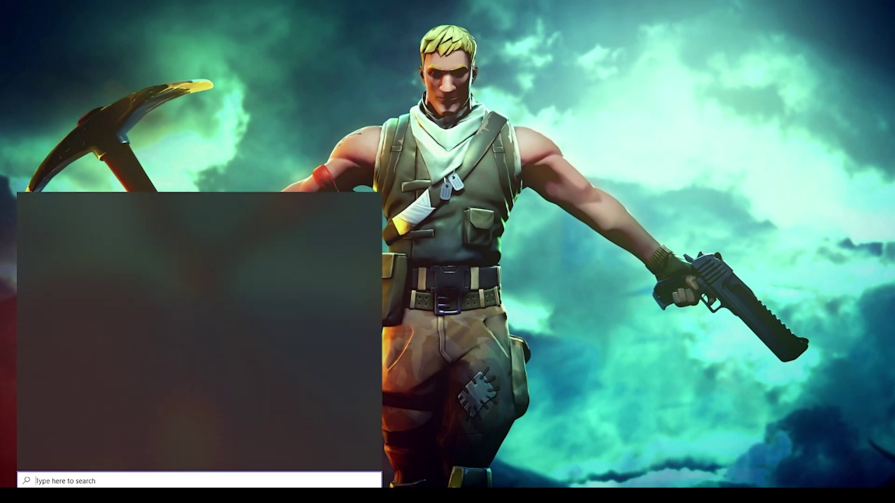
pyautogui.write('control')
pyautogui.press('Return')
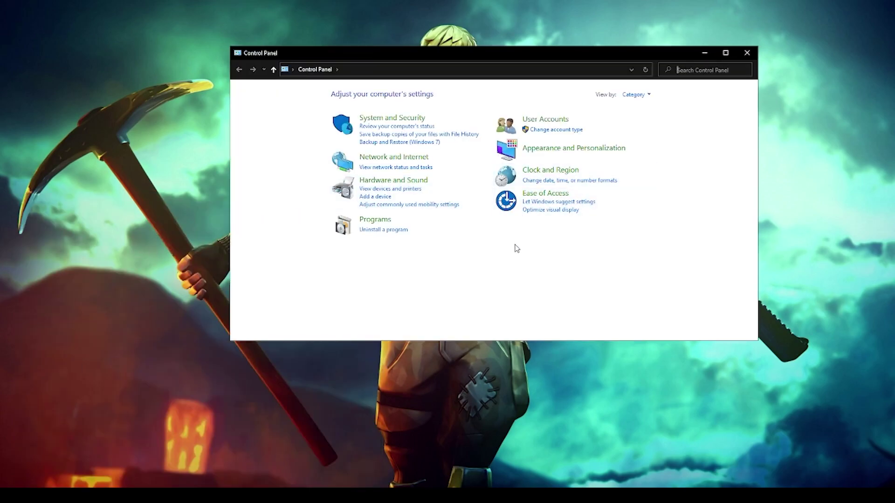
pyautogui.click(384, 226)
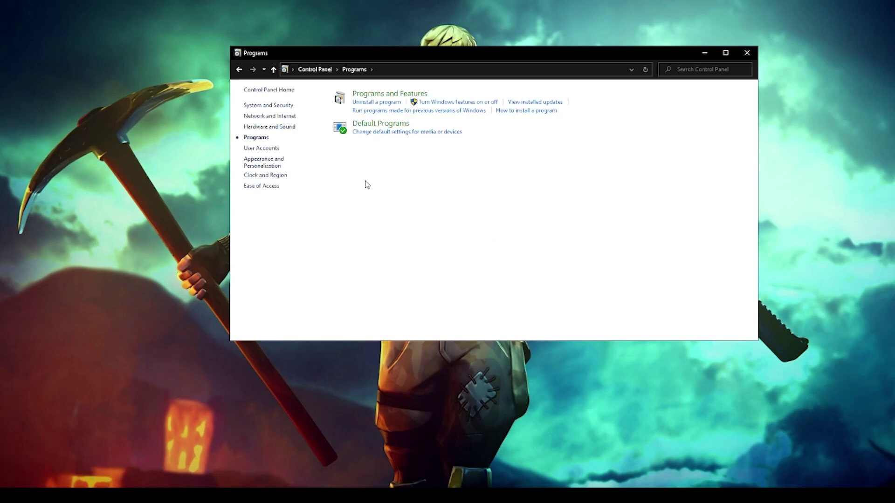
pyautogui.click(388, 100)
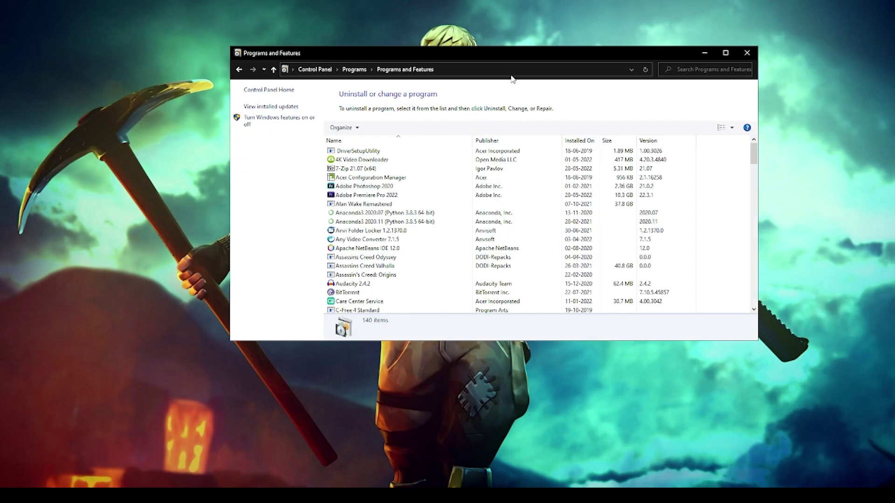
# - Maximize the programs list, review the Microsoft Visual C++ redistributables (2005, 2015-2019 x86), then close it
pyautogui.click(725, 53)
pyautogui.scroll(-20, 107, 189)
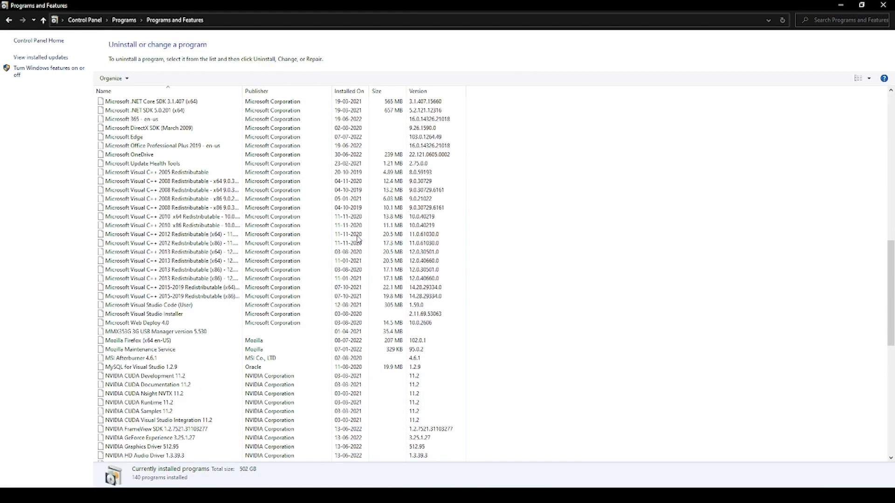
pyautogui.click(131, 173)
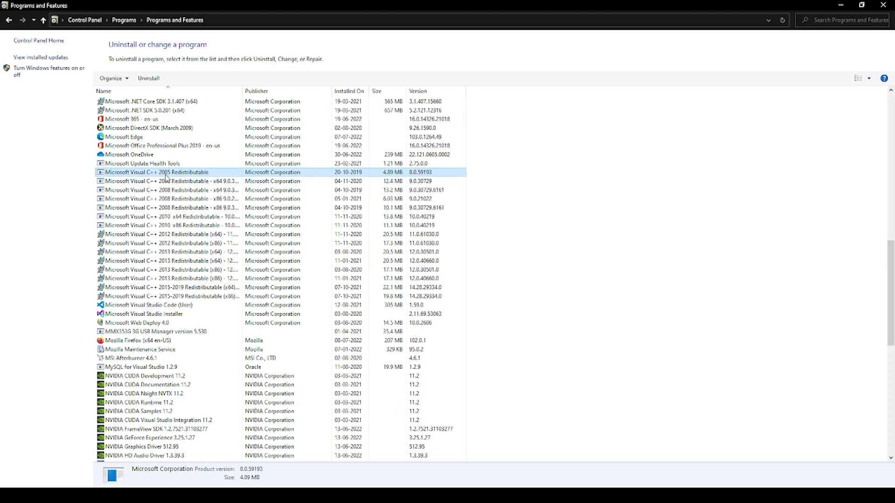
pyautogui.click(184, 297)
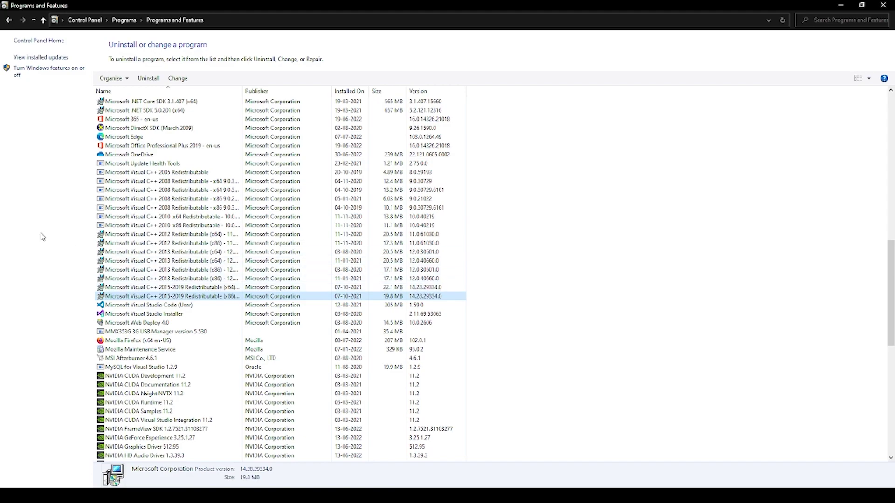
pyautogui.moveTo(128, 164)
pyautogui.mouseDown()
pyautogui.moveTo(157, 226)
pyautogui.moveTo(164, 300)
pyautogui.mouseUp()
pyautogui.click(883, 5)
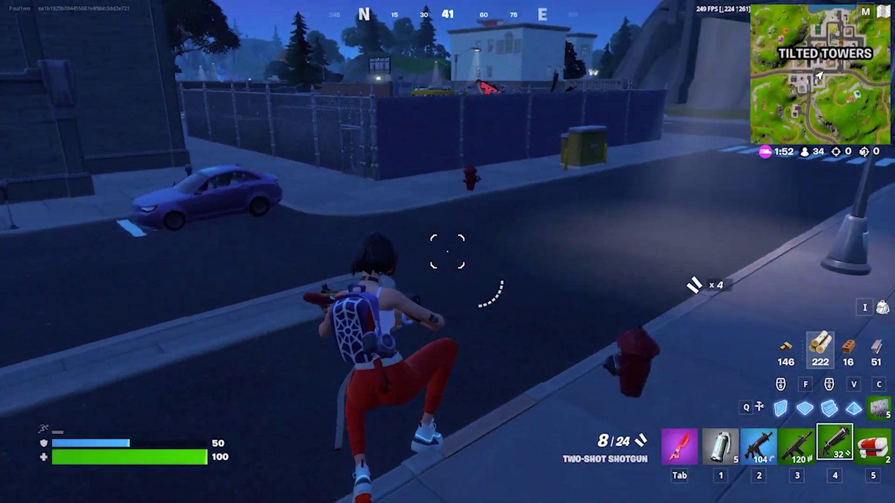
# - Run past the car, over the fence and construction-yard rubble, and down the street to the plaza tree
pyautogui.press('w')
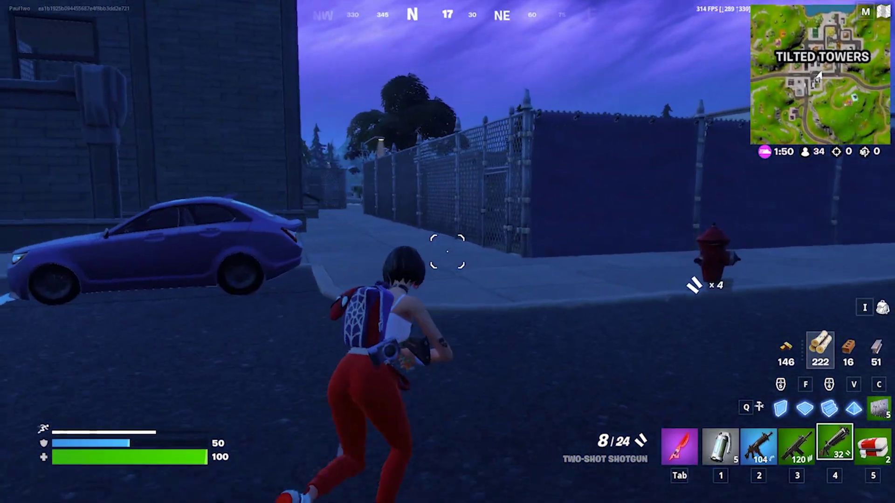
pyautogui.press('space')
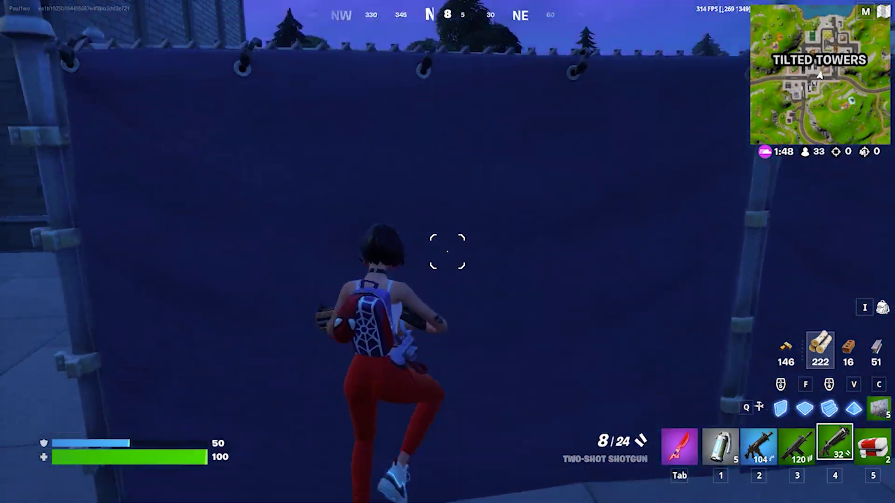
pyautogui.press('w')
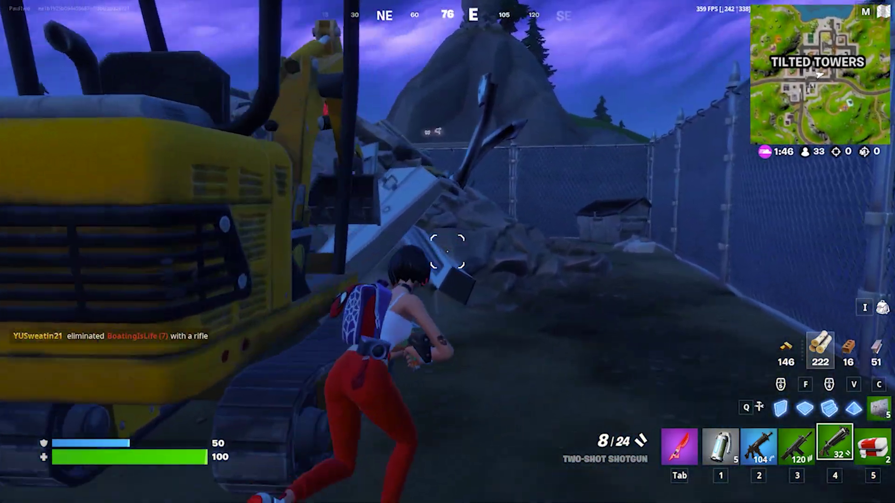
pyautogui.press('w')
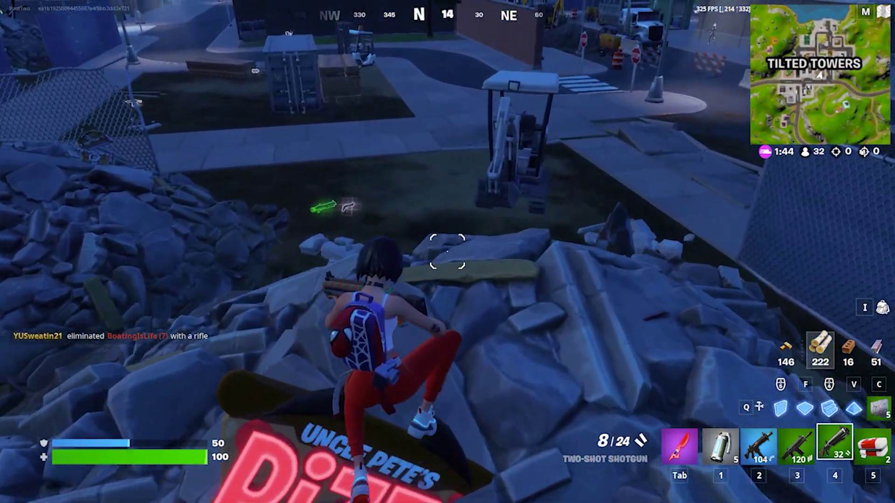
pyautogui.press('w')
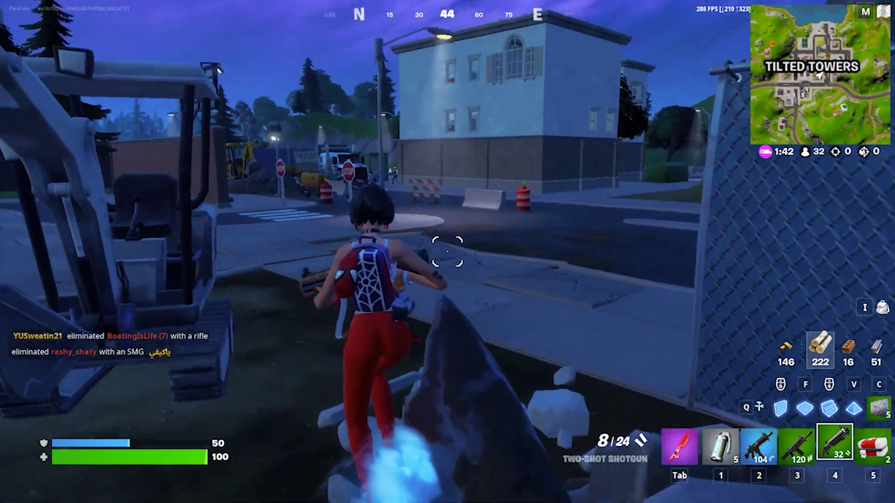
pyautogui.press('w')
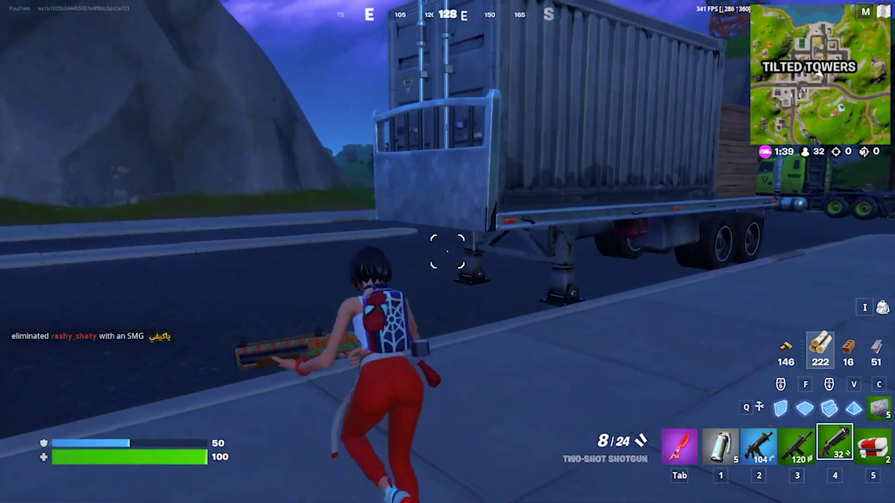
pyautogui.press('w')
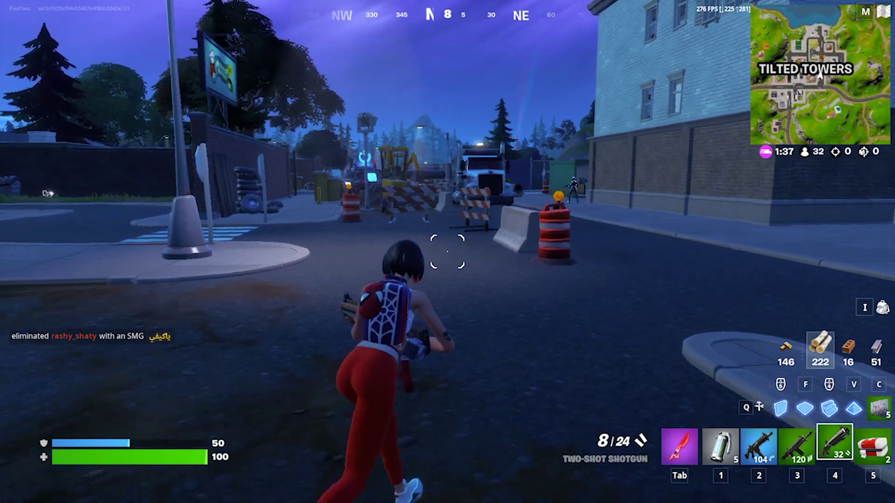
pyautogui.press('w')
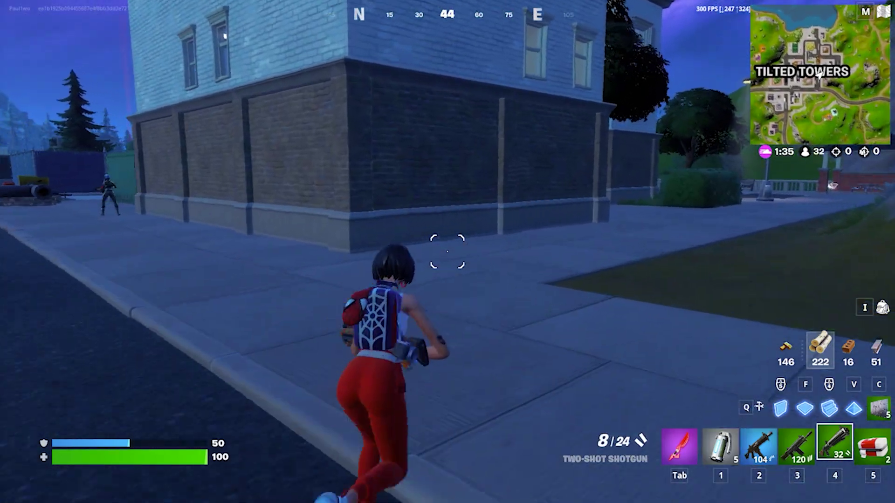
pyautogui.press('w')
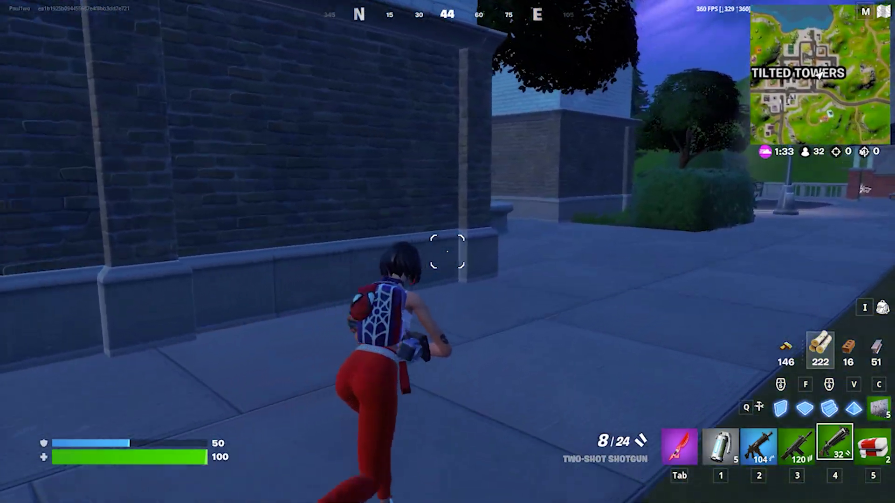
pyautogui.press('w')
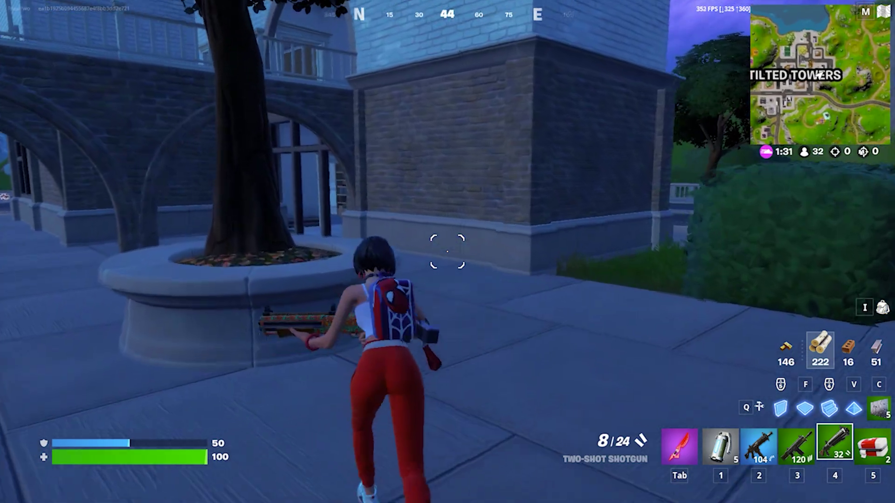
# - Explore the building's bathroom, bedroom, kitchen, staircase and balcony, then exit through the living room door
pyautogui.press('w')
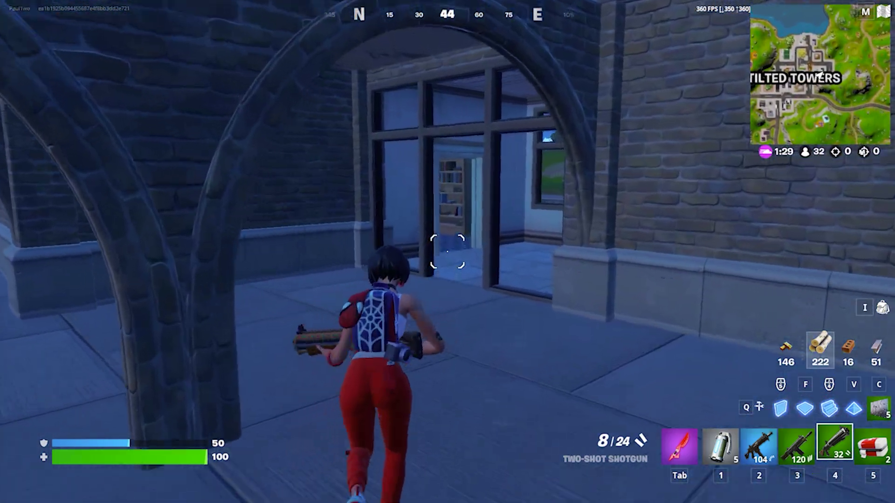
pyautogui.press('w')
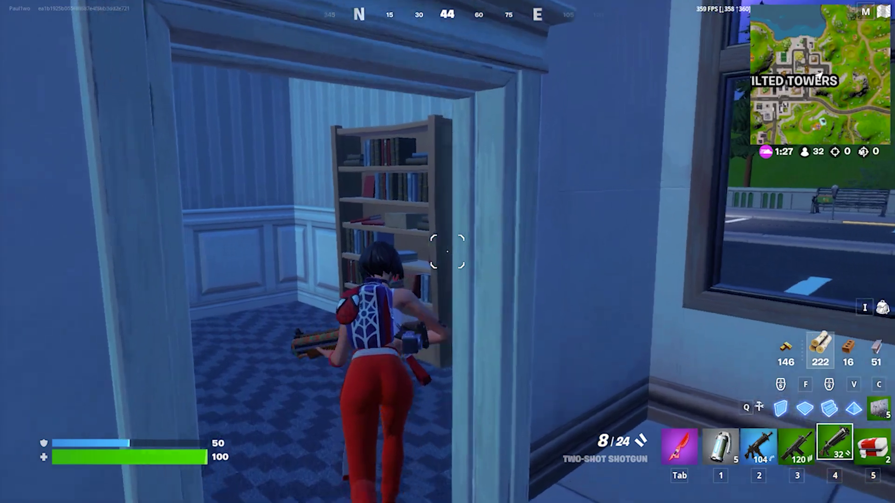
pyautogui.press('w')
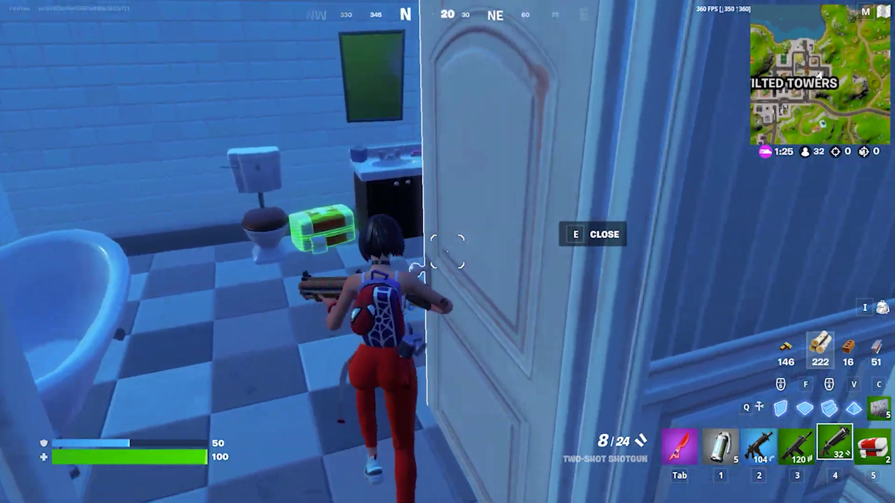
pyautogui.press('w')
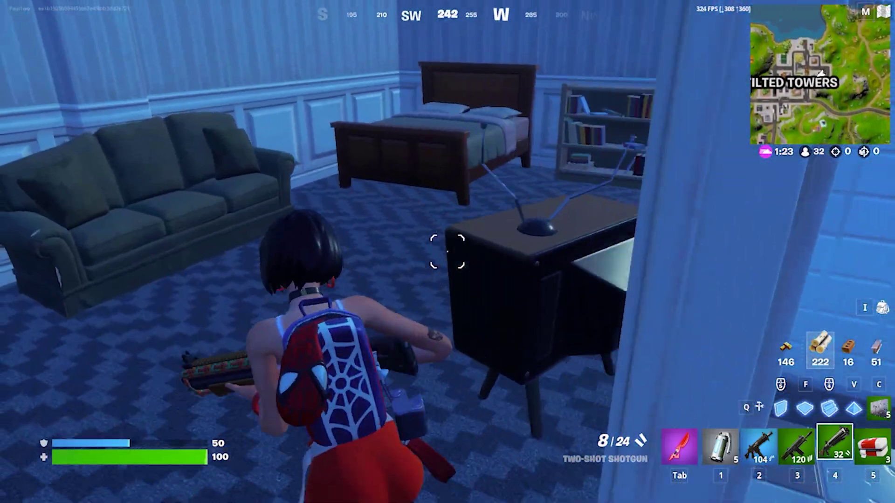
pyautogui.press('w')
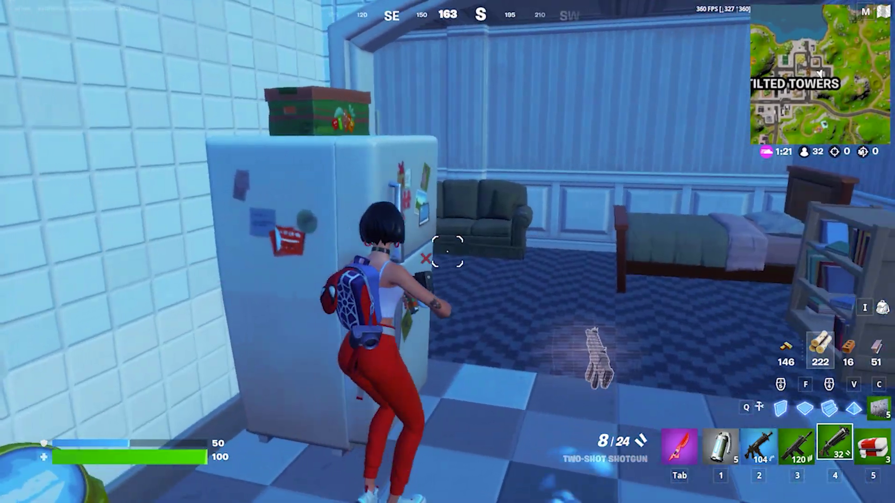
pyautogui.press('w')
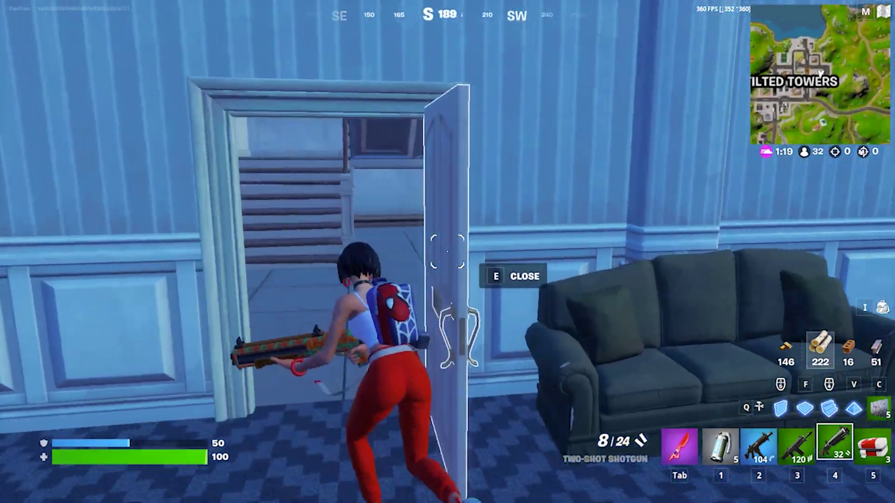
pyautogui.press('w')
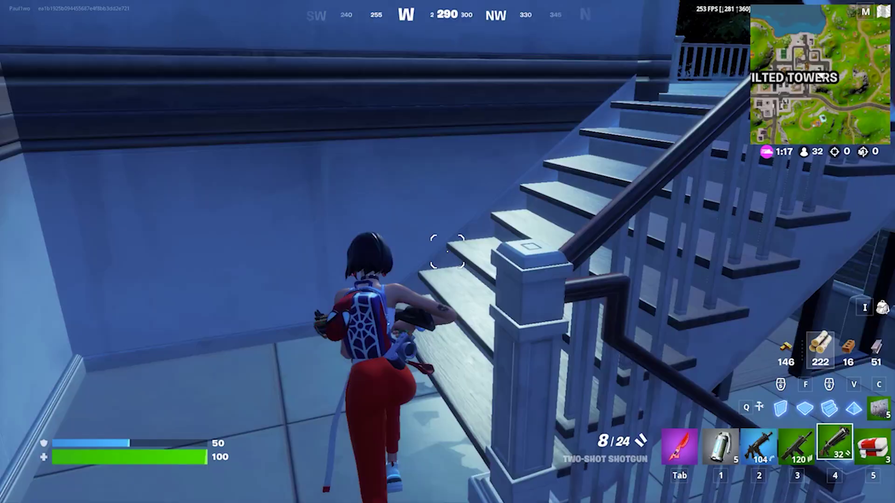
pyautogui.press('w')
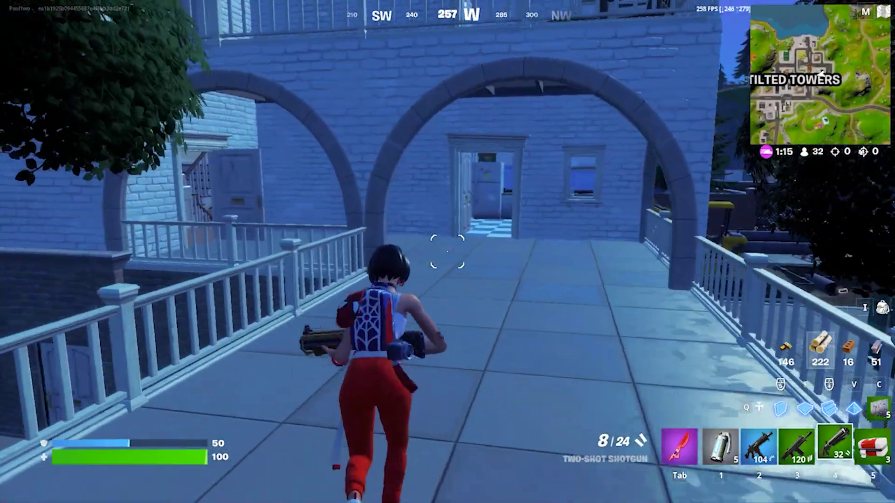
pyautogui.press('w')
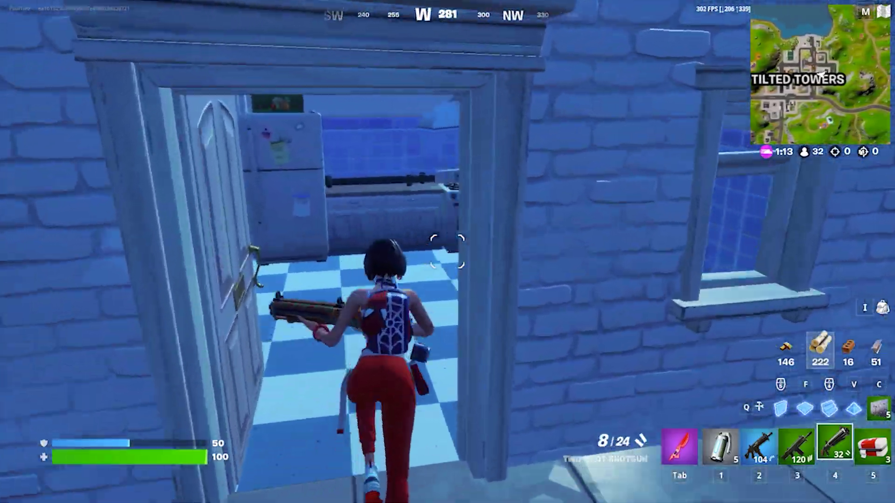
pyautogui.press('w')
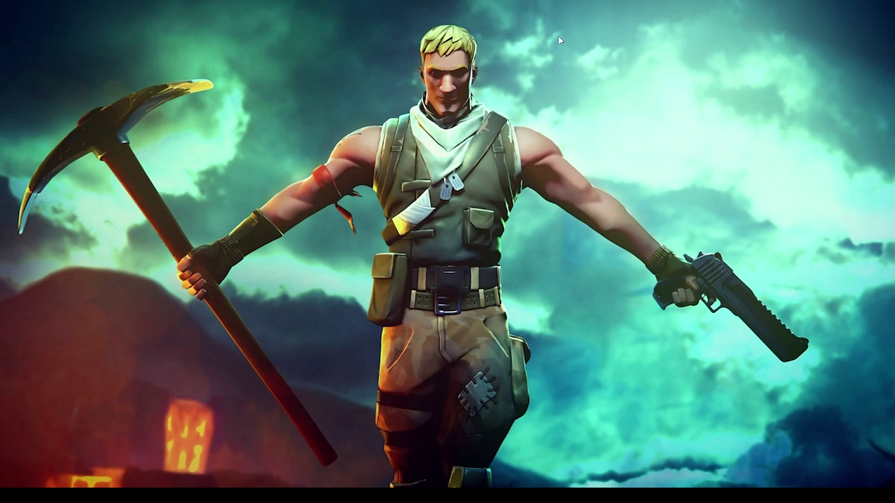
# - Open Task Manager with Ctrl+Shift+Esc on the Processes list, with NVIDIA RTX Voice at the top
pyautogui.hotkey('ctrl', 'shift', 'Escape')
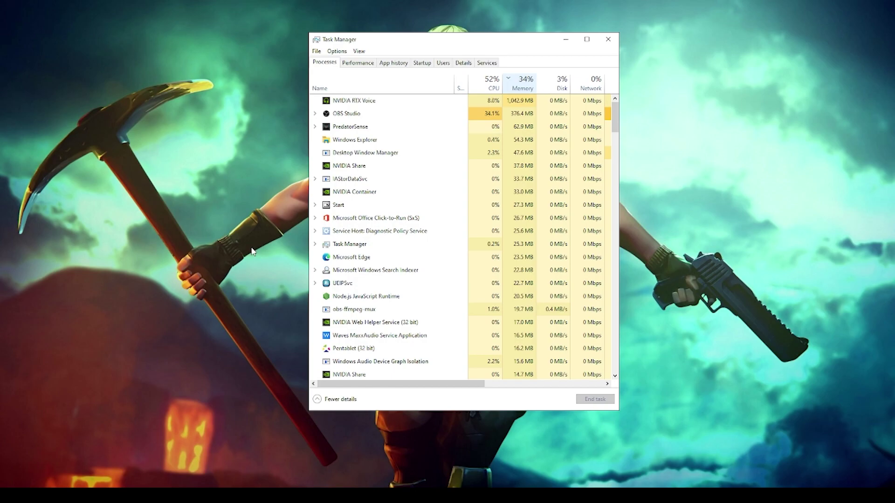
# - Select OBS Studio and NVIDIA RTX Voice as the heavy processes to end
pyautogui.click(407, 117)
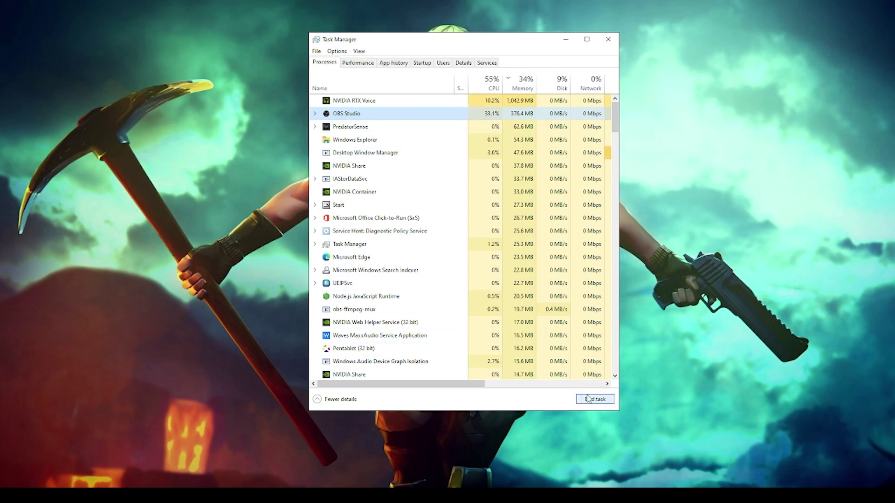
pyautogui.click(406, 106)
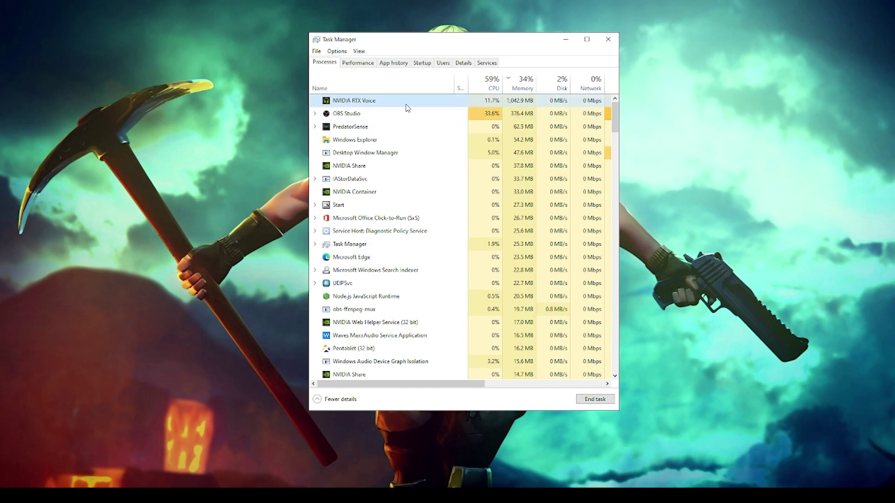
pyautogui.click(471, 113)
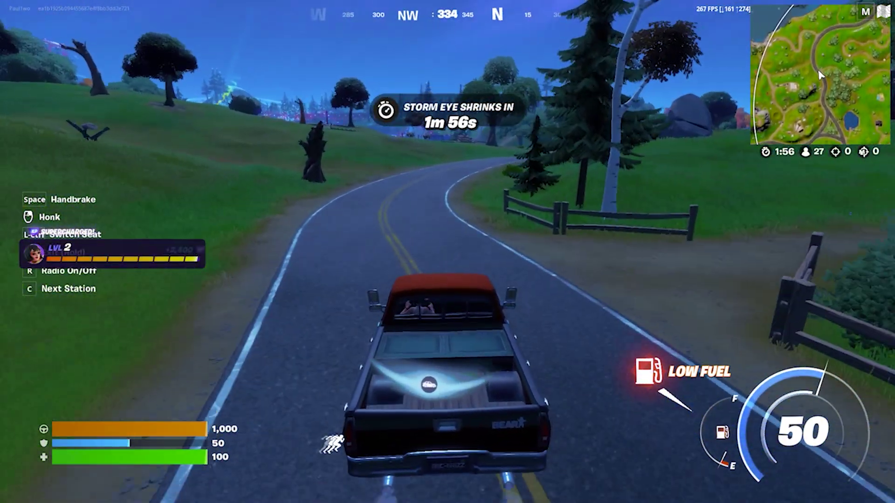
# - Drive the pickup truck north along the road and onto the Coney Crossroads street
pyautogui.press('w')
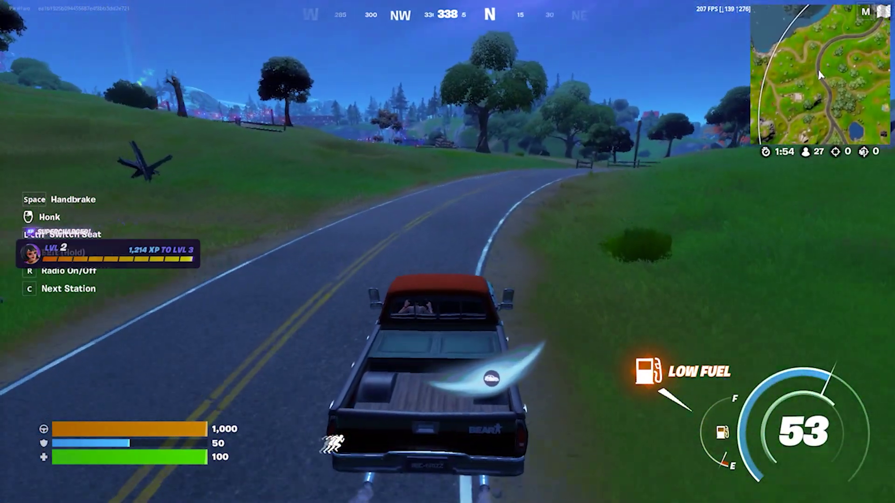
pyautogui.press('w')
pyautogui.press('w')
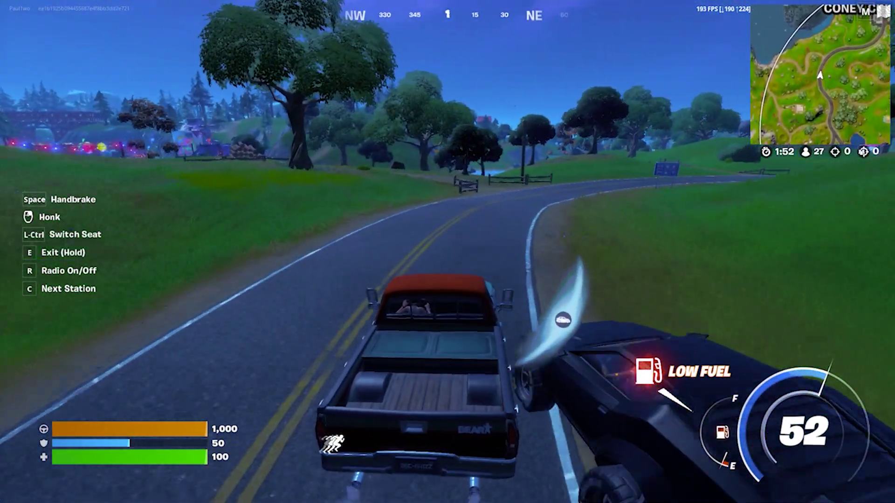
pyautogui.press('w')
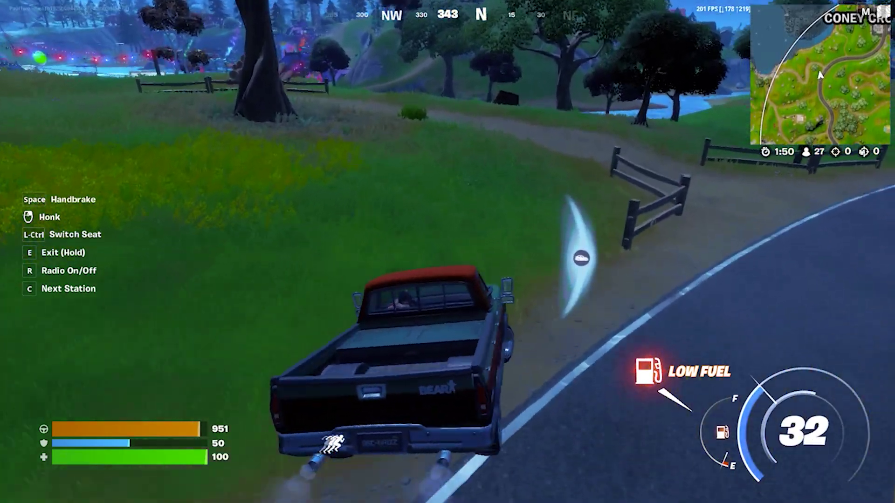
pyautogui.press('w')
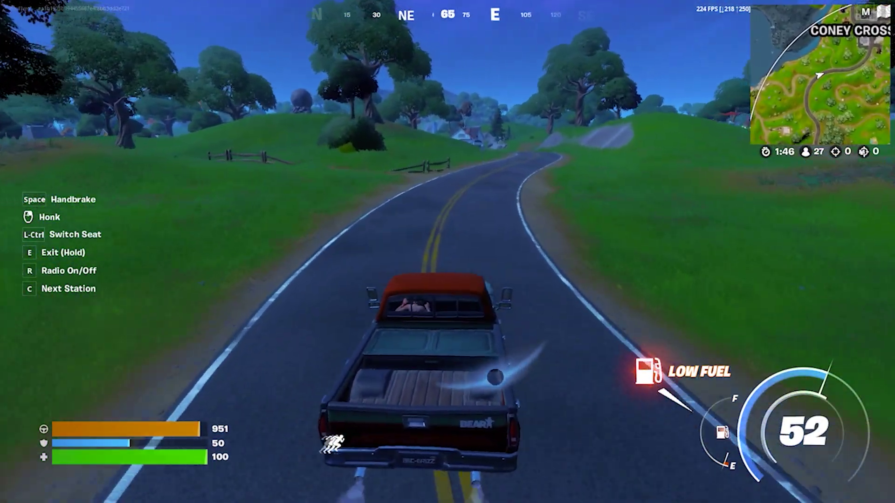
pyautogui.press('w')
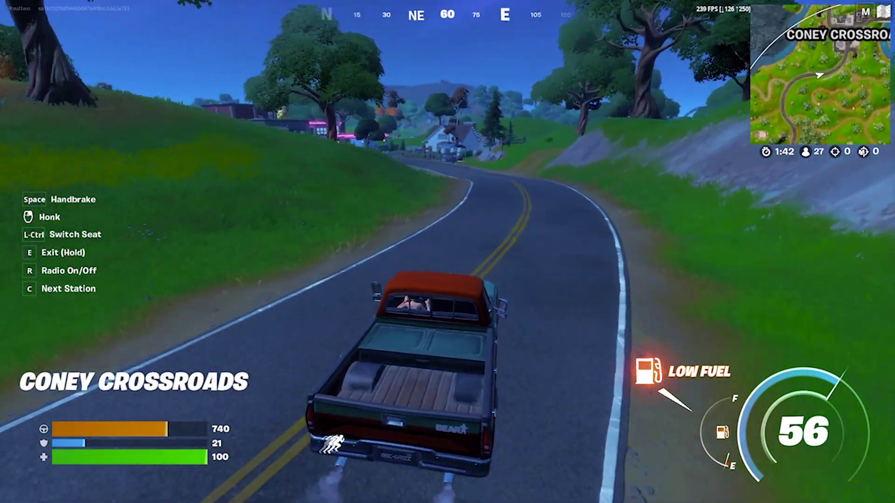
pyautogui.press('w')
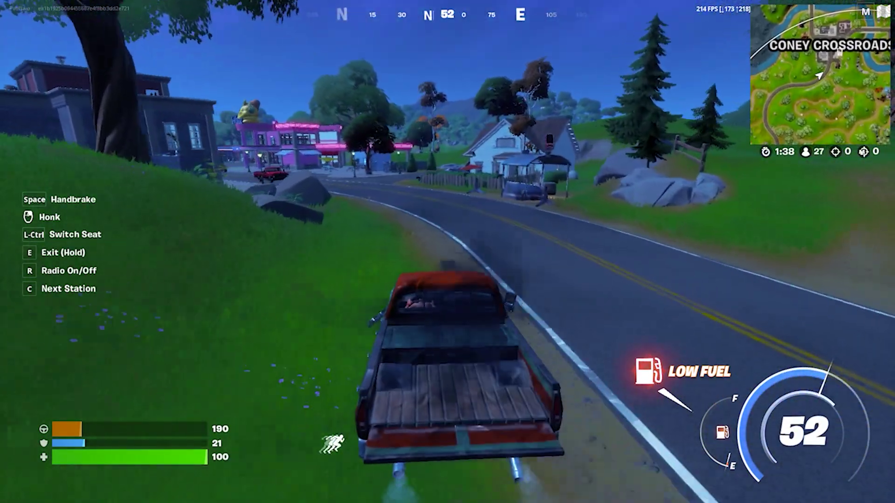
pyautogui.press('a')
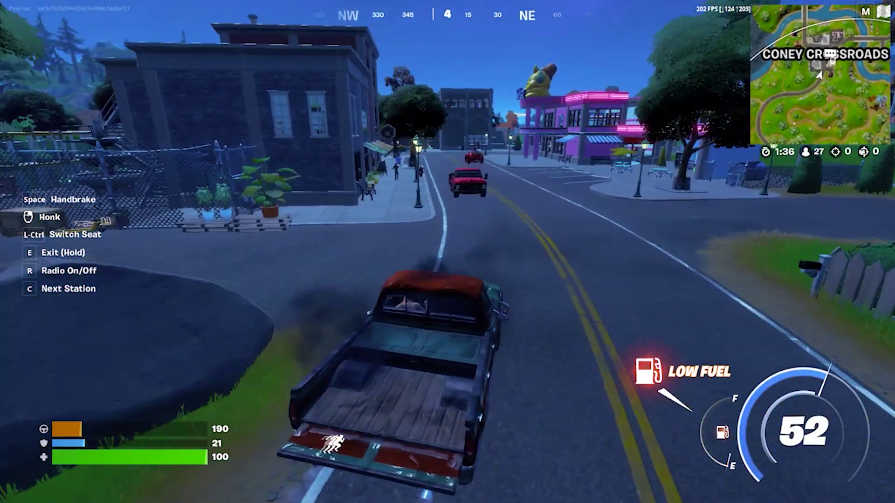
pyautogui.press('a')
# - Get out of the truck and run into the flower shop and up the stairs
pyautogui.press('e')
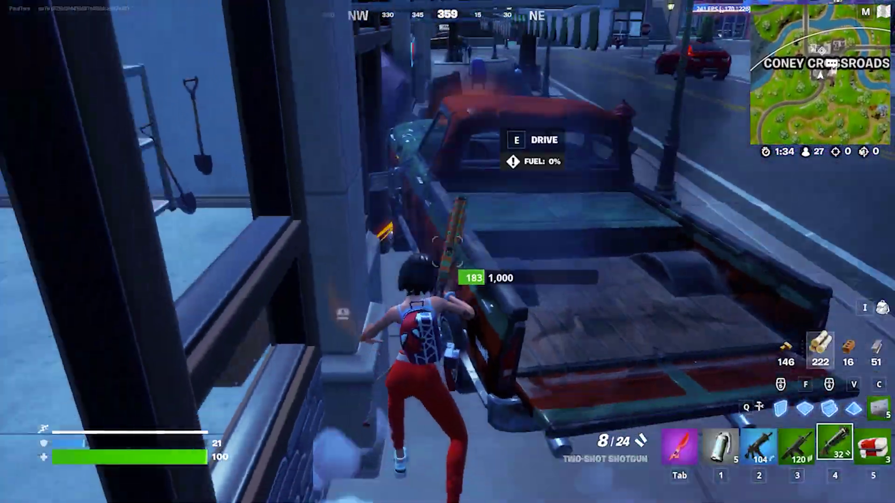
pyautogui.press('w')
pyautogui.press('w')
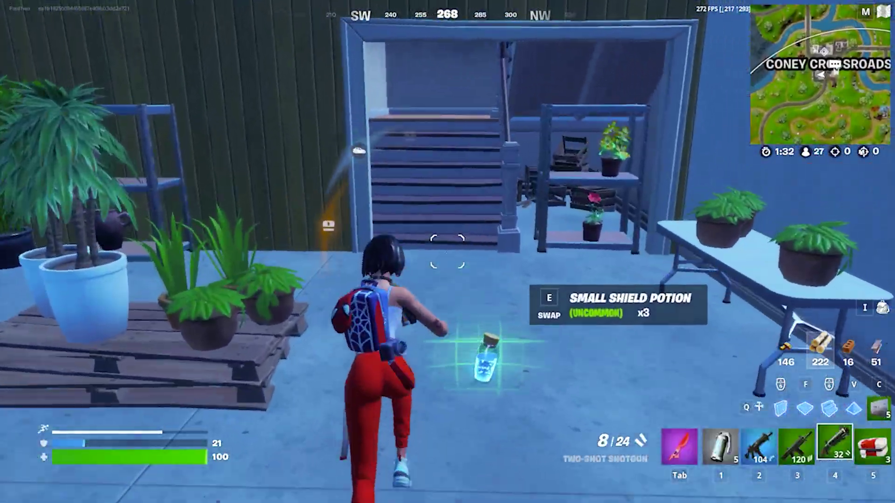
pyautogui.press('w')
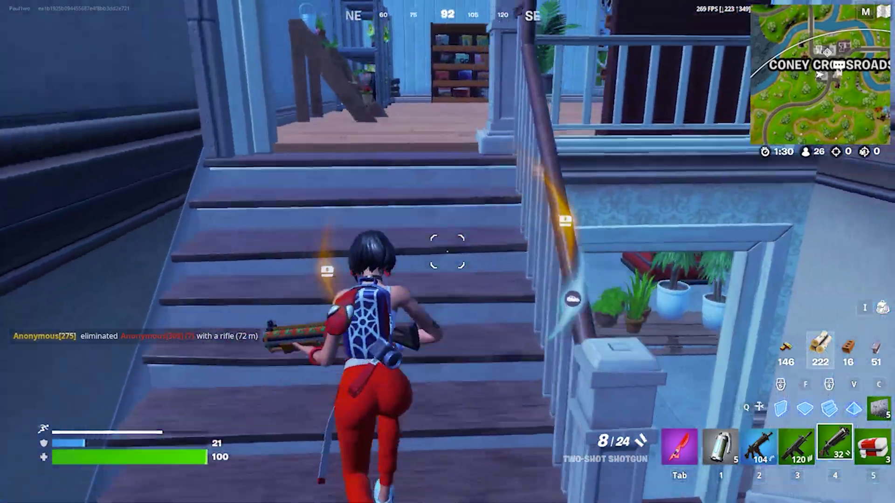
pyautogui.press('w')
pyautogui.press('w')
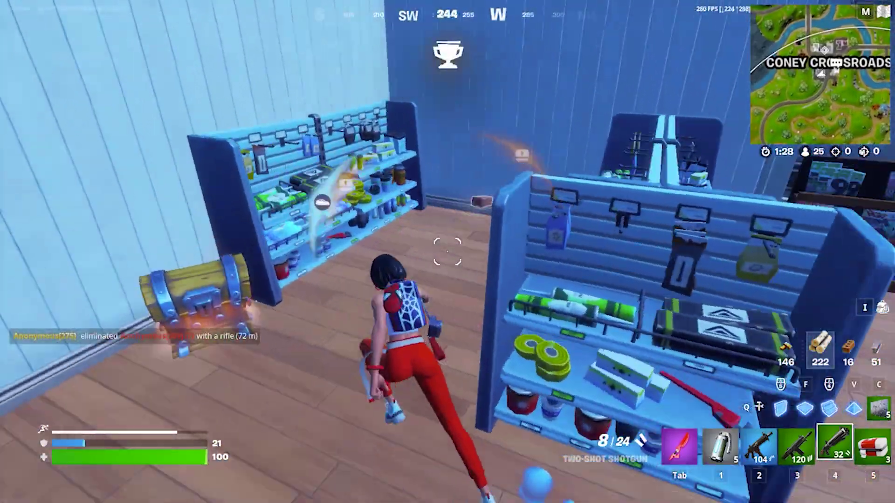